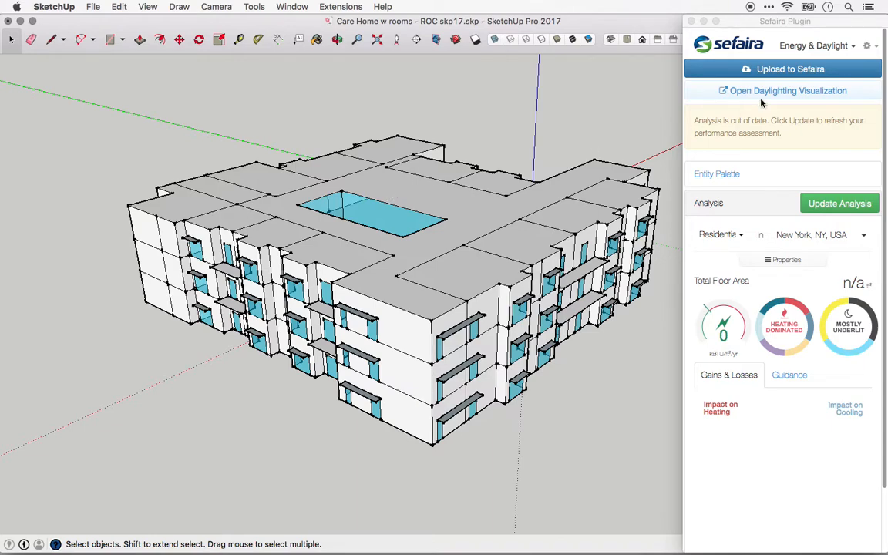
Step: Run the analysis update in Energy & Daylight mode and inspect the daylighting breakdown by floor area
left_click(817, 46)
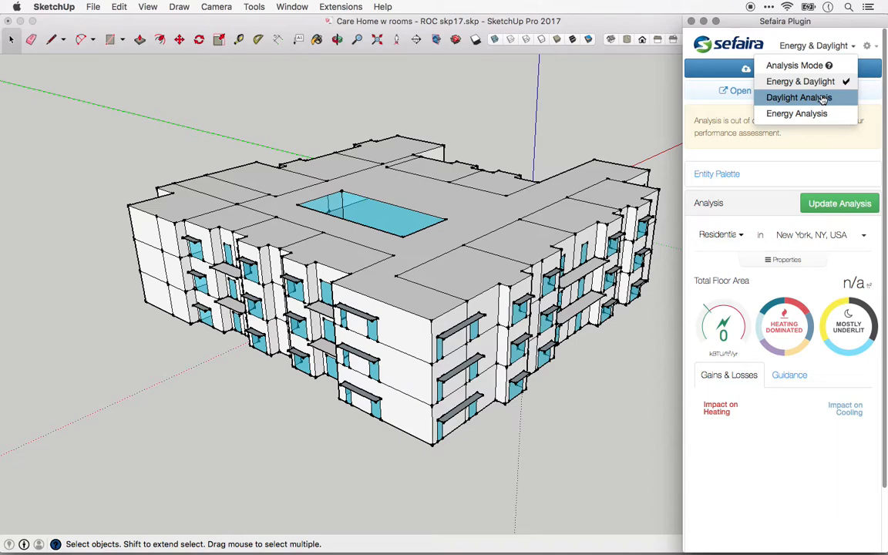
left_click(853, 48)
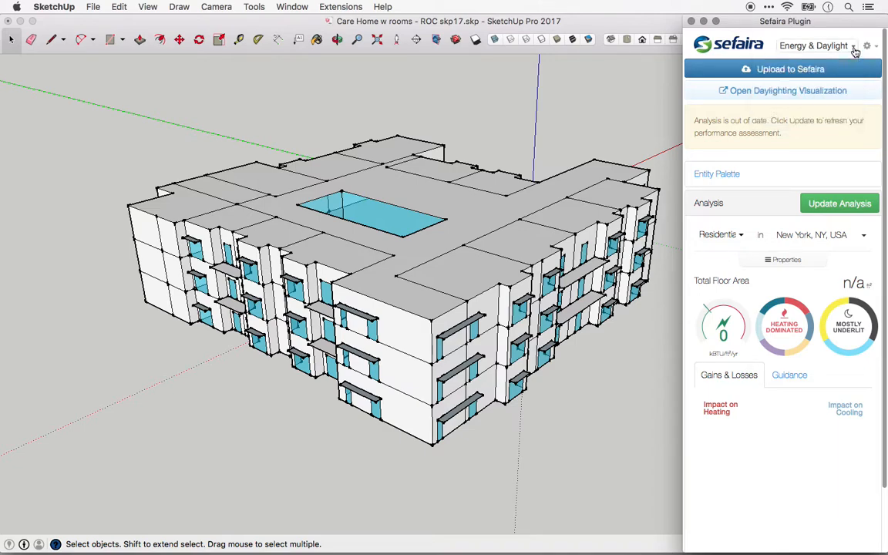
left_click(823, 207)
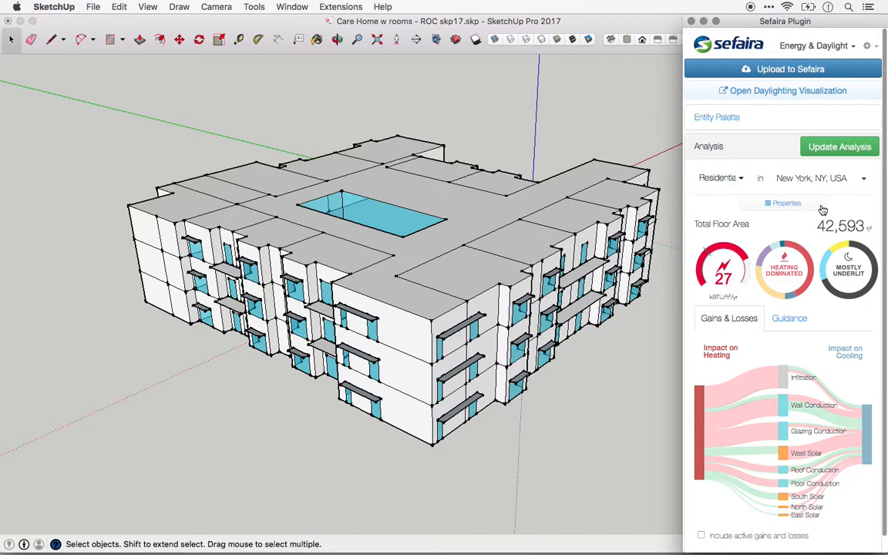
mouse_move(848, 258)
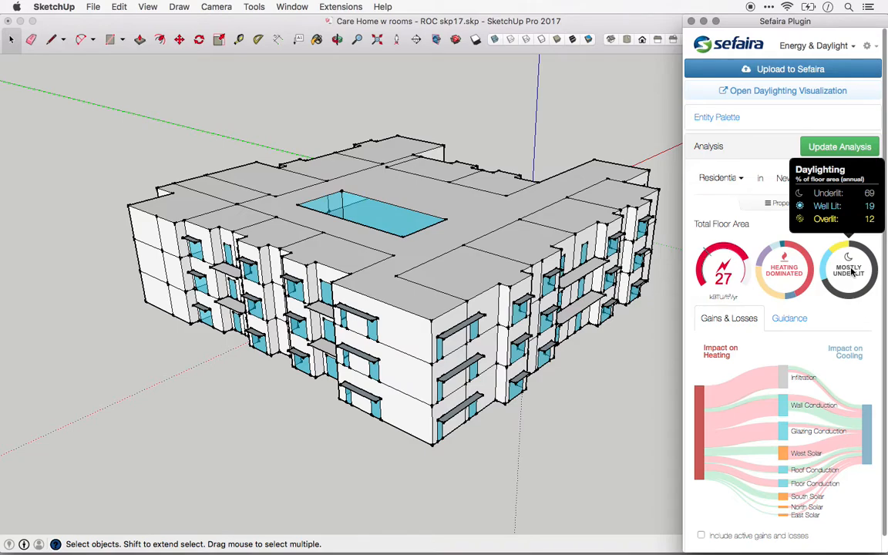
Step: Open the daylighting visualization and update the analysis to generate its floor-by-floor daylight map
left_click(795, 91)
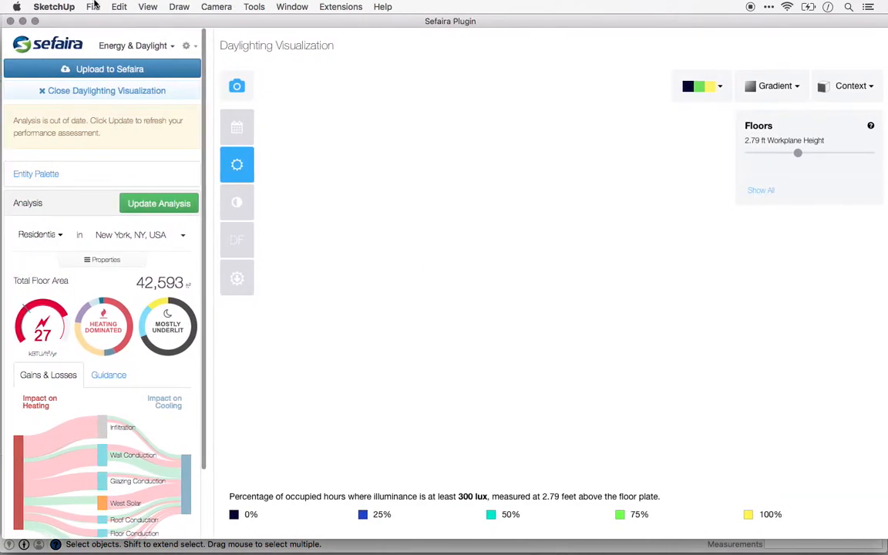
left_click(156, 203)
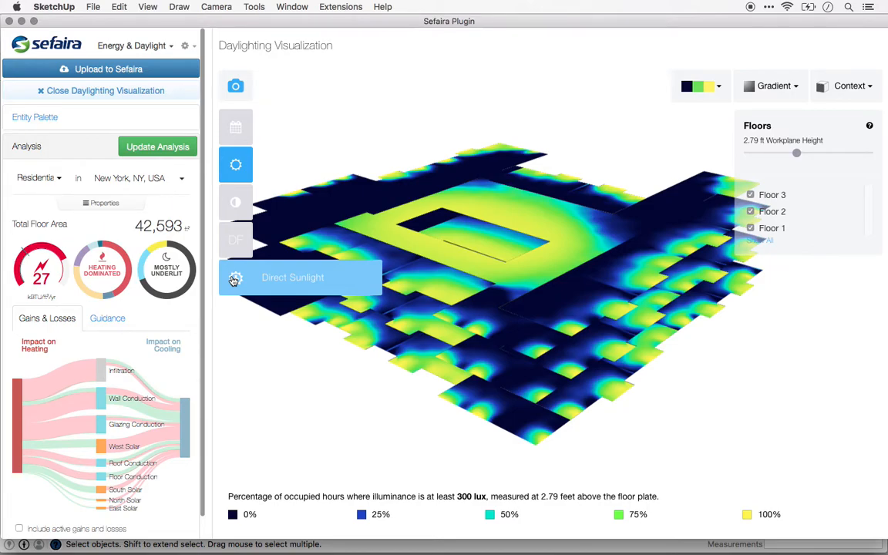
mouse_move(236, 167)
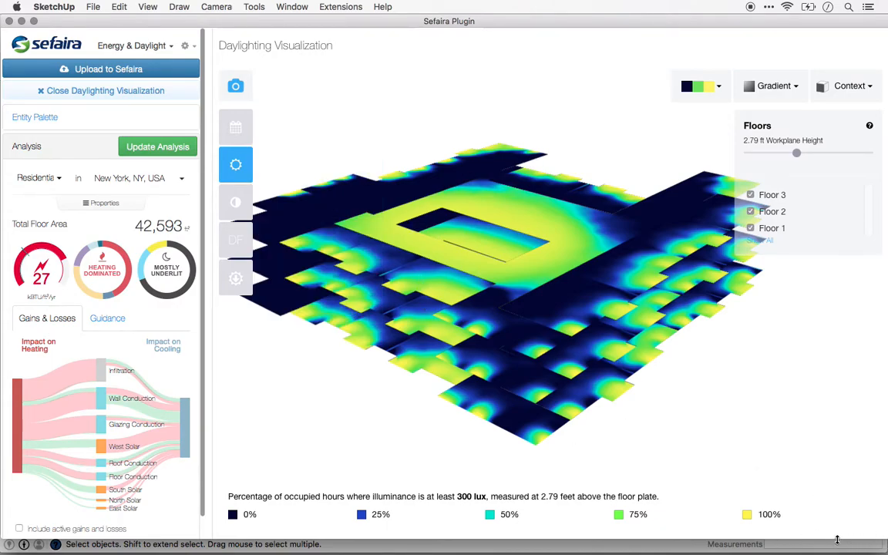
Step: Orbit the building model to examine the daylight map from another angle, uncovering the model and then restoring the visualization window
left_click_drag(837, 540, 749, 478)
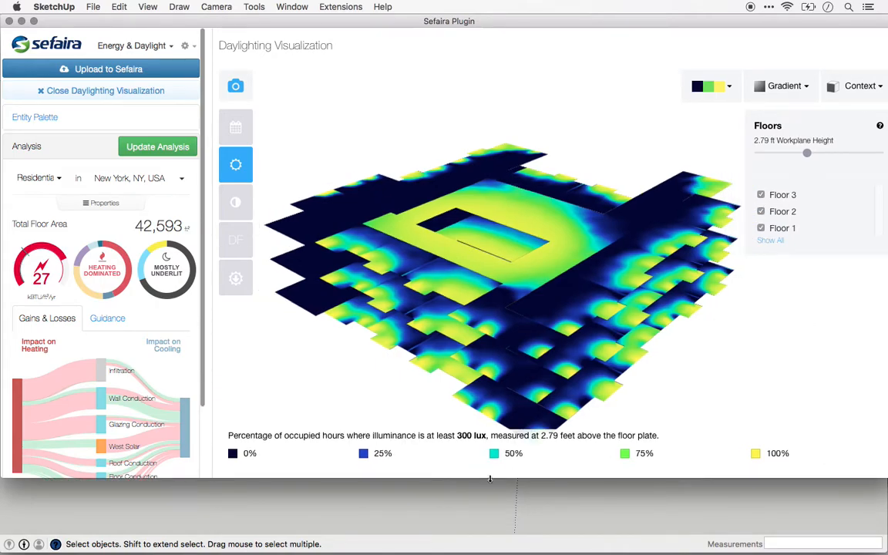
mouse_move(86, 24)
left_mouse_down()
mouse_move(41, 48)
mouse_move(398, 31)
left_mouse_up()
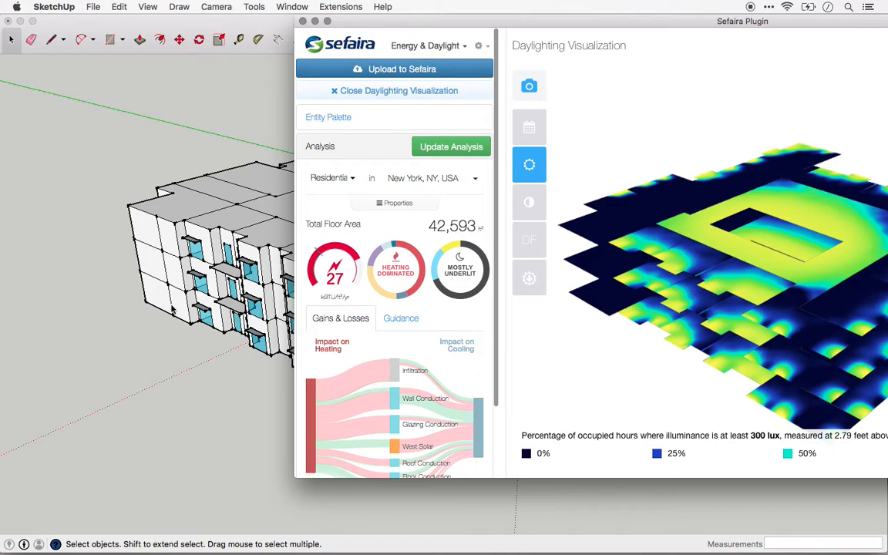
mouse_move(172, 309)
middle_mouse_down()
mouse_move(103, 307)
mouse_move(216, 317)
middle_mouse_up()
left_click_drag(615, 14, 569, 13)
scroll(162, 308, "down", 2)
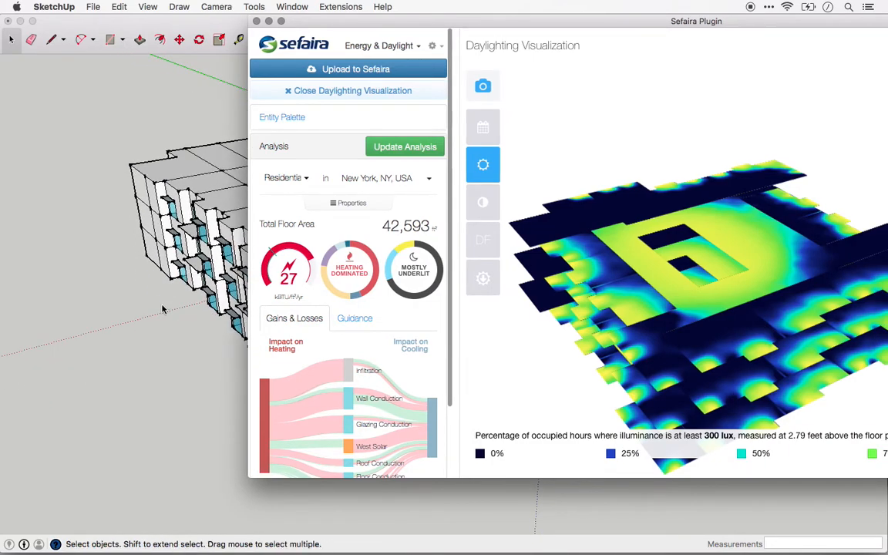
mouse_move(149, 279)
middle_mouse_down()
mouse_move(184, 295)
mouse_move(232, 335)
mouse_move(228, 300)
middle_mouse_up()
left_click_drag(478, 16, 283, 4)
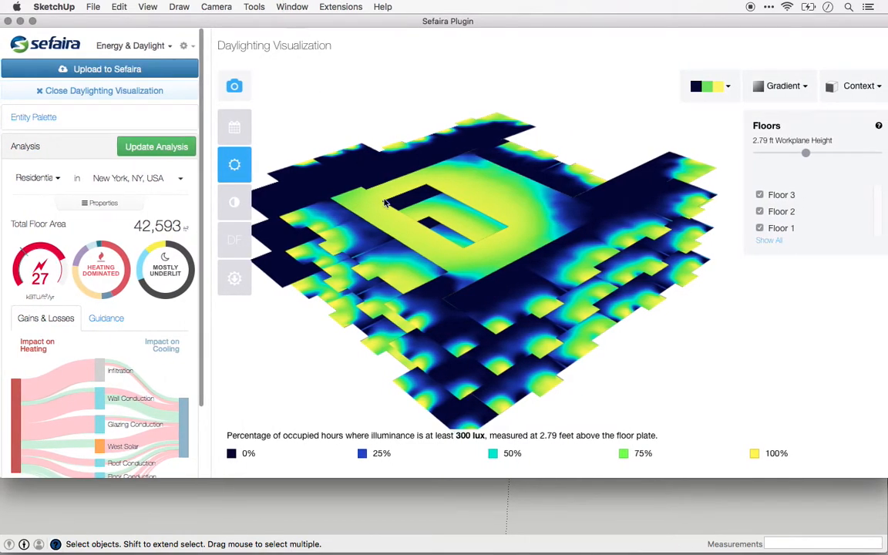
left_click_drag(501, 477, 532, 552)
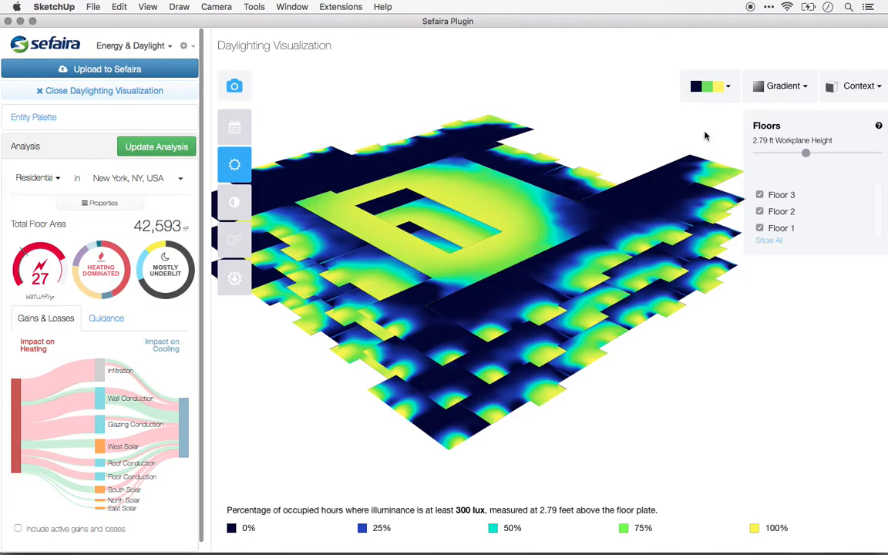
Step: Switch the daylight map to the blue-red-yellow color scheme and Grid display, and update the analysis to apply them
left_click(734, 92)
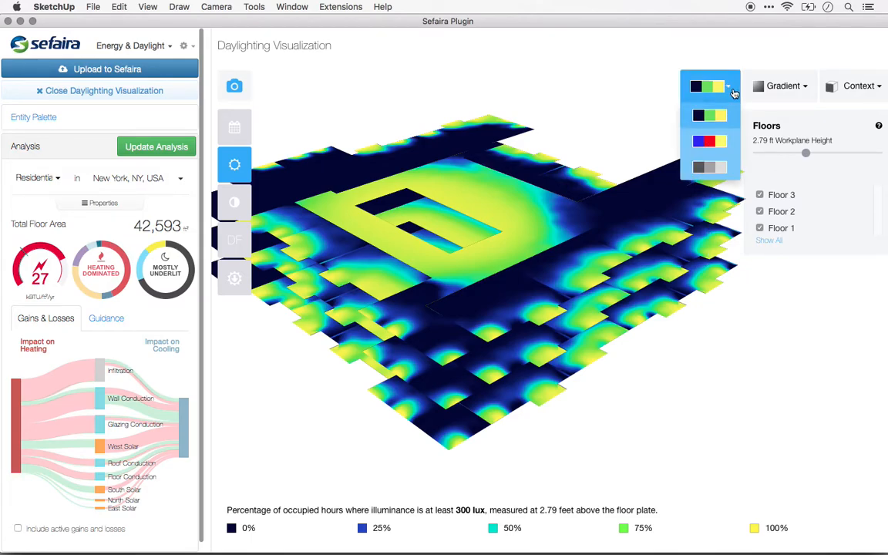
left_click(715, 143)
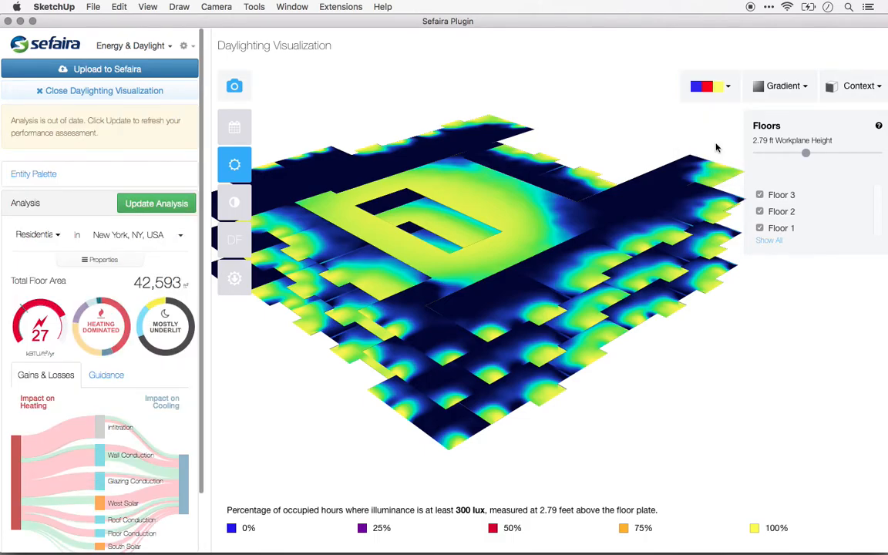
left_click(796, 88)
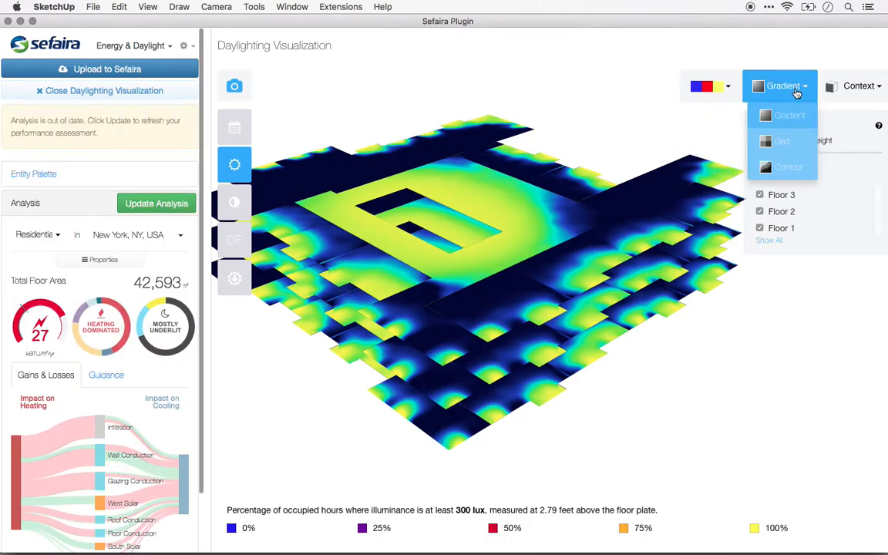
left_click(800, 147)
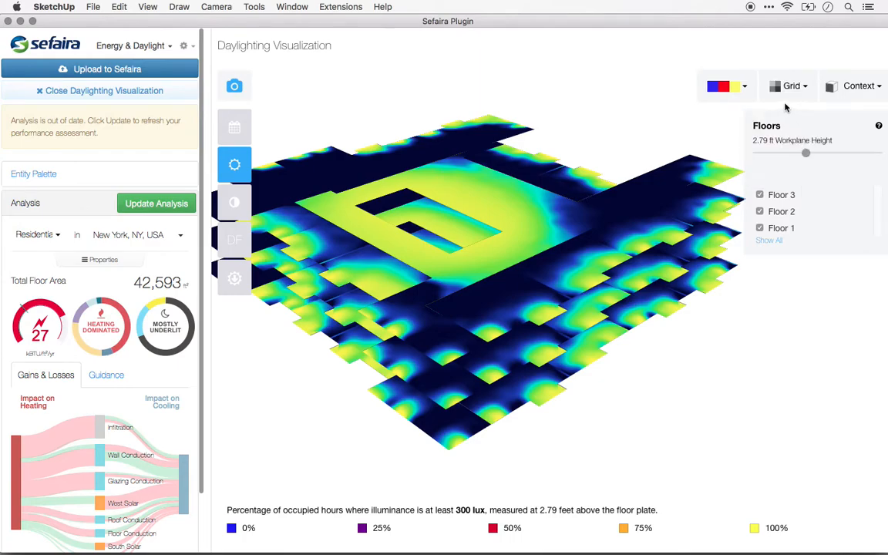
left_click(158, 203)
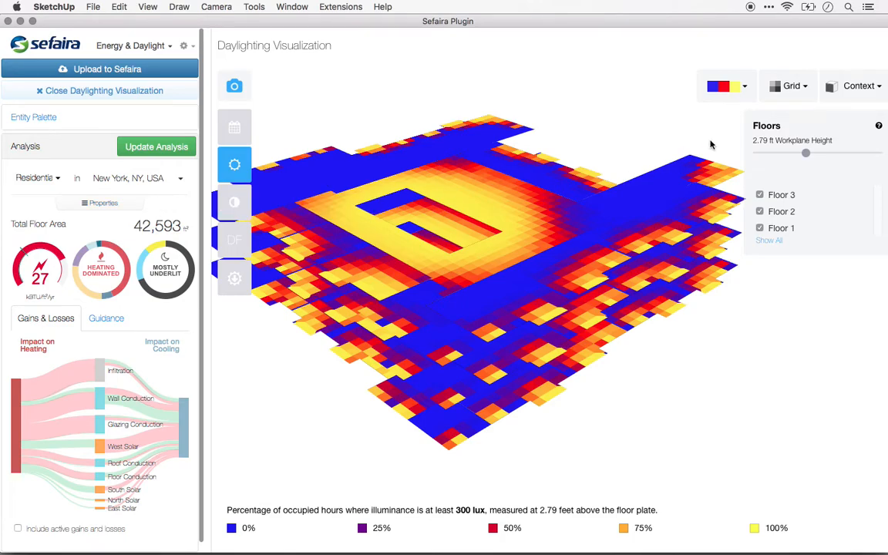
Step: Show the roofs, walls, windows and shading as context around the daylight map
left_click(854, 90)
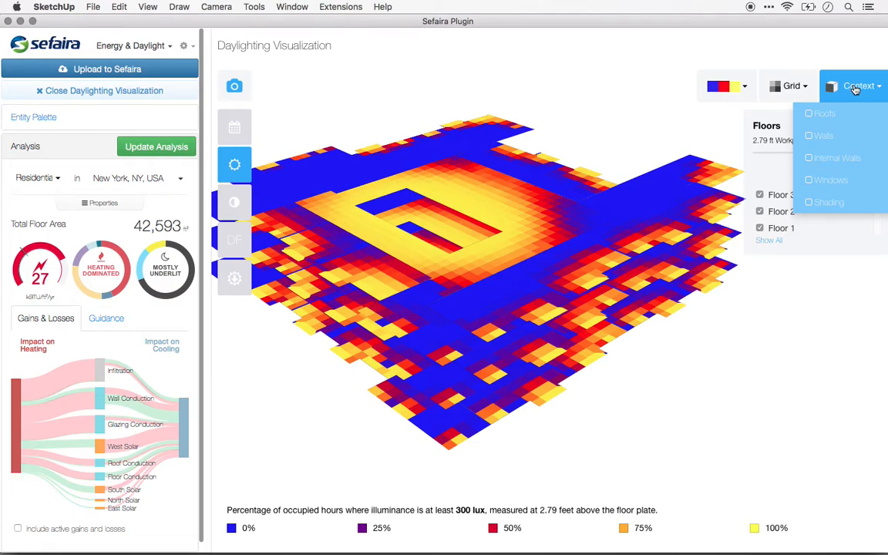
left_click(858, 86)
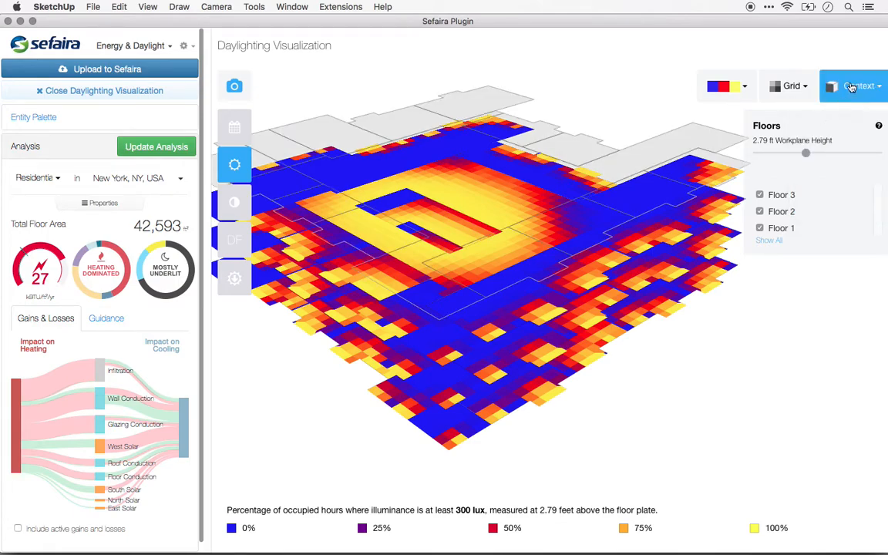
left_click(857, 112)
left_click(858, 86)
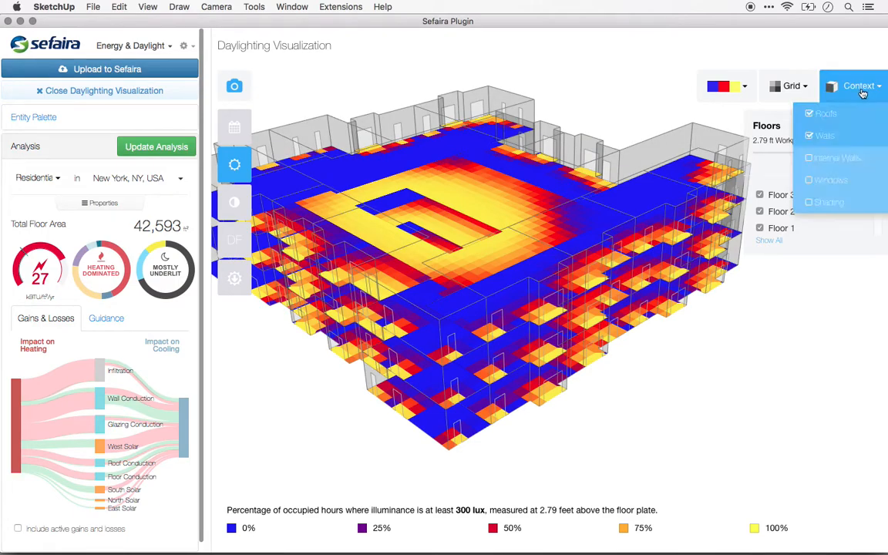
left_click(831, 177)
left_click(858, 86)
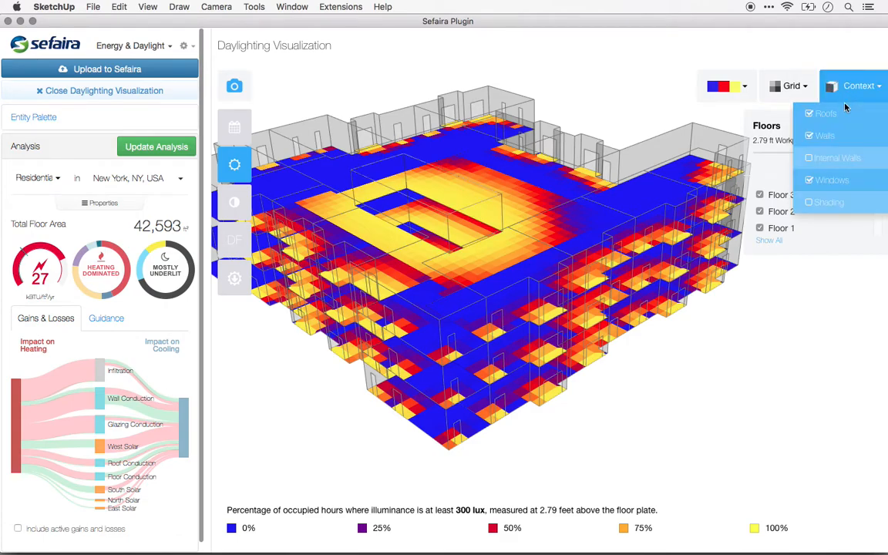
left_click(819, 204)
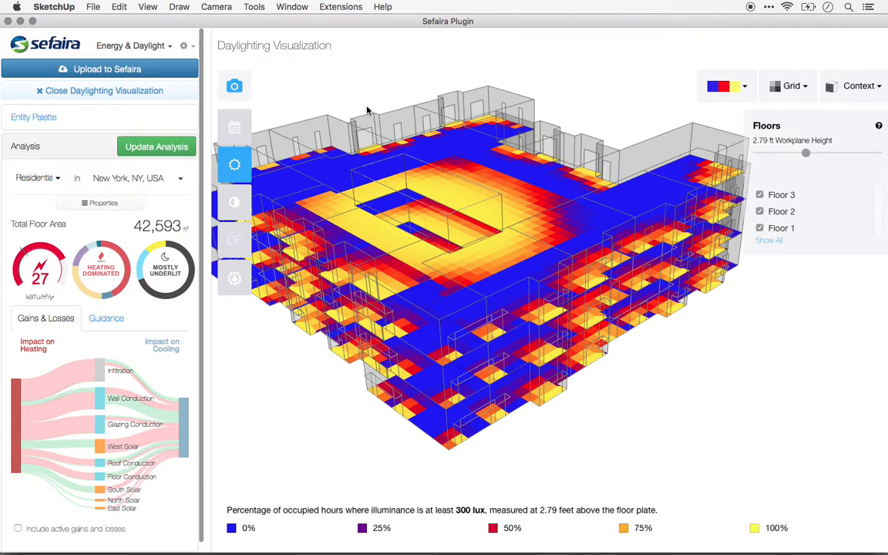
Step: Download a snapshot of the whole daylighting visualization, open the PNG to check it, and return to SketchUp
left_click(235, 88)
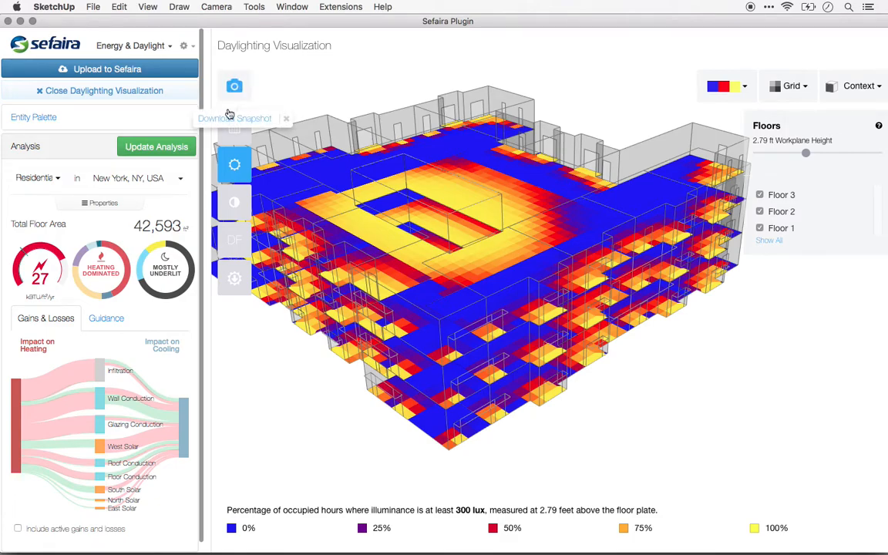
left_click(227, 120)
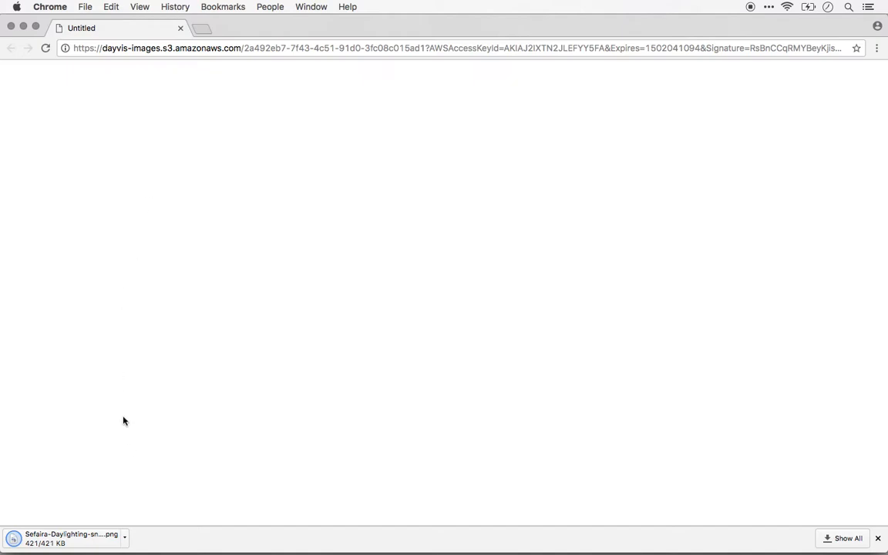
left_click(74, 538)
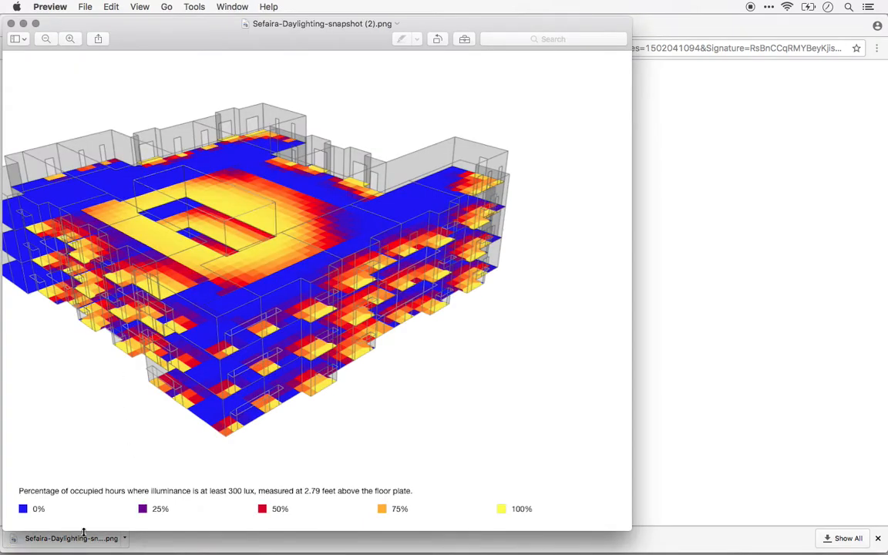
key("super+Tab")
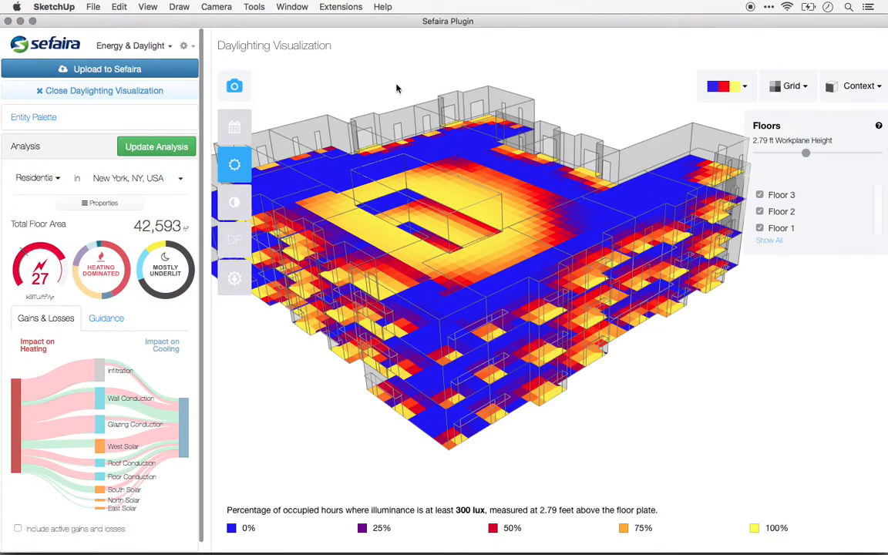
Step: Download the daylighting image for Floor 3 and open the PNG
mouse_move(818, 211)
left_click(860, 198)
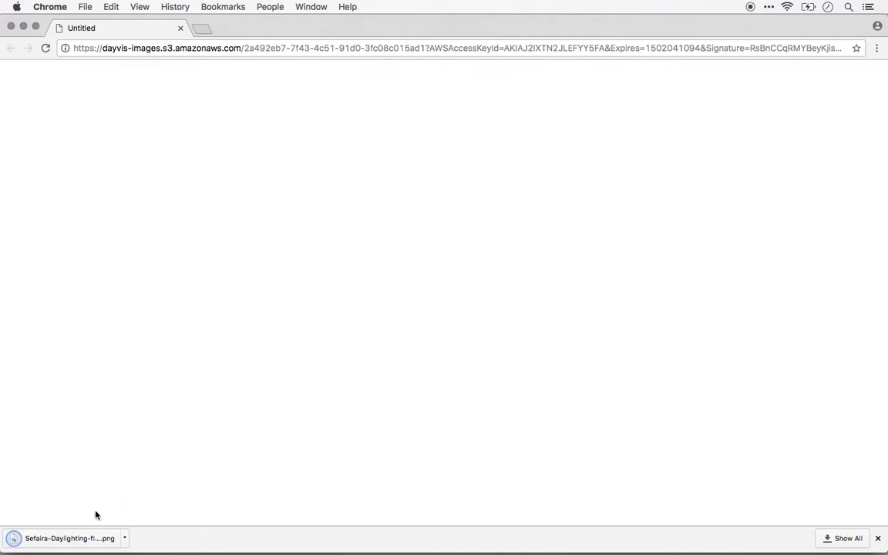
left_click(81, 538)
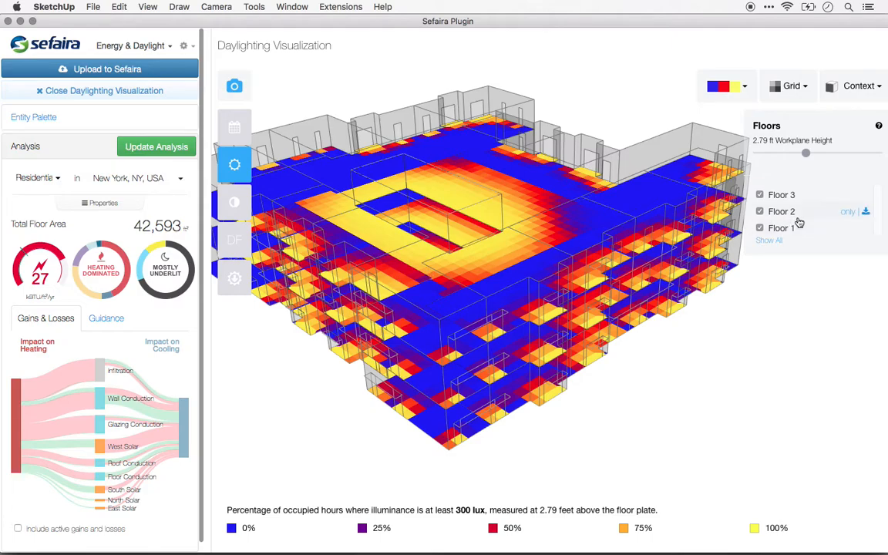
Step: Hide Floor 3 and Floor 2 in the visualization so only Floor 1's daylight map is displayed
left_click(759, 195)
left_click(759, 212)
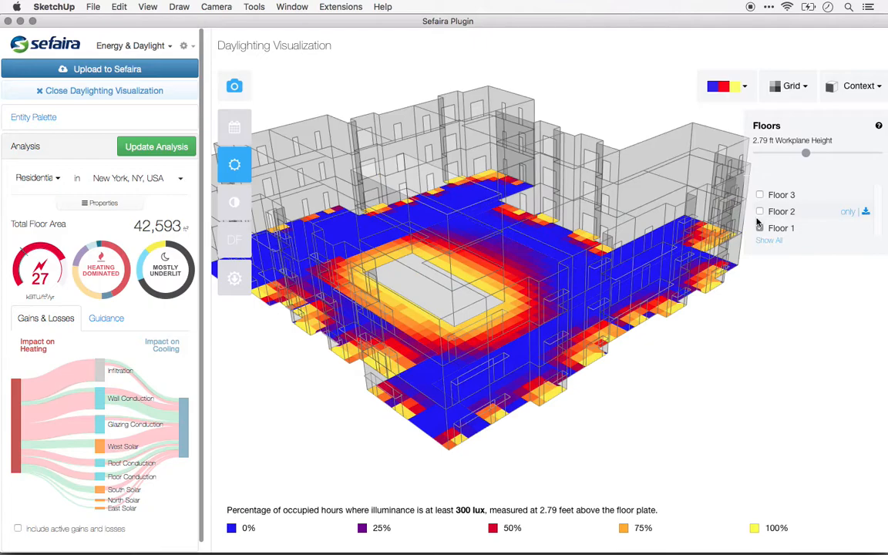